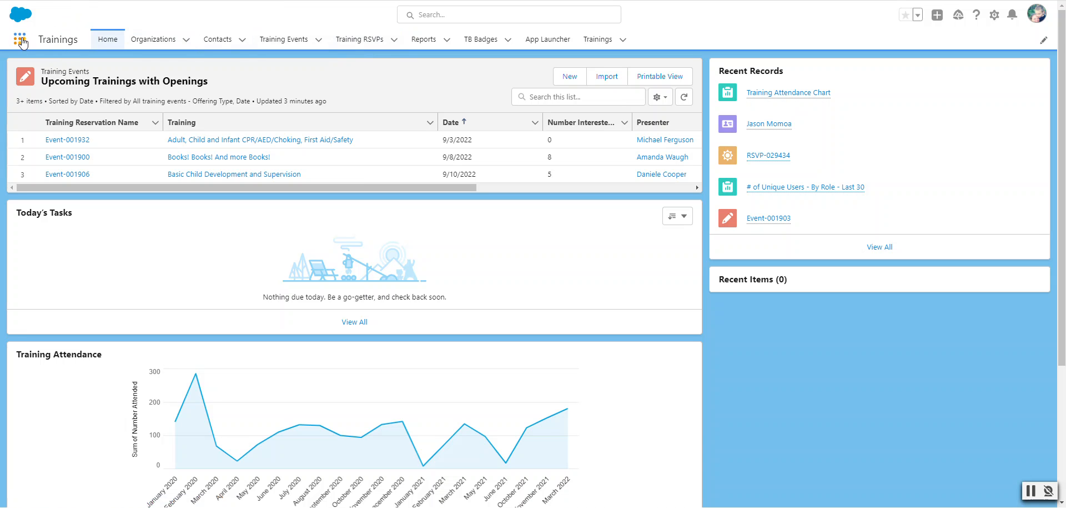
- Switch to the Trainings app through the App Launcher search 'tra'
click(20, 40)
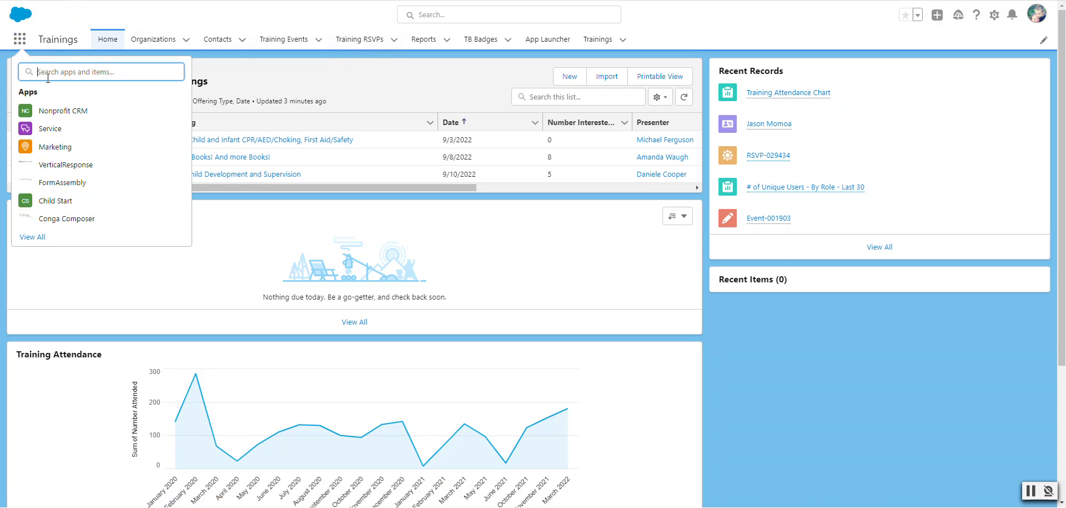
text(tra)
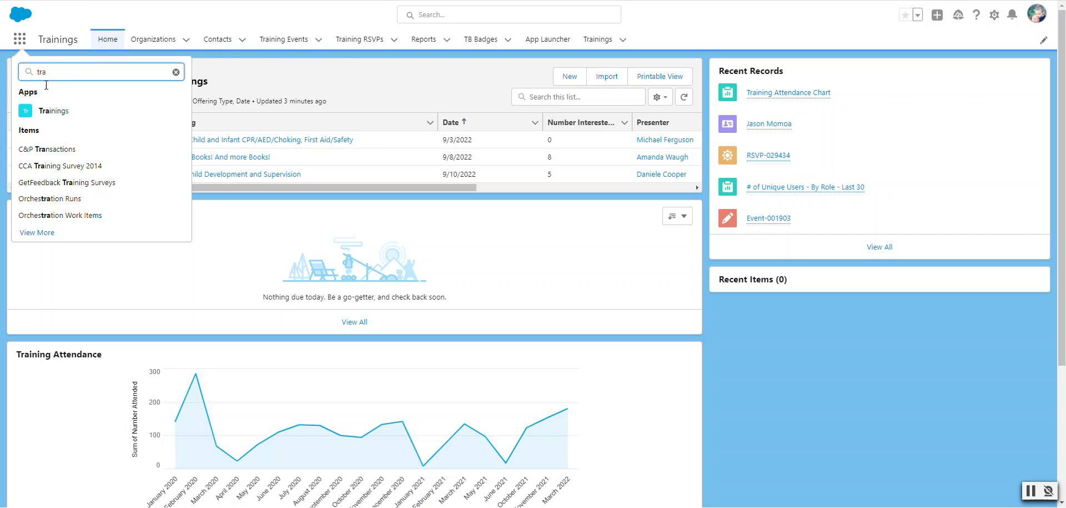
click(38, 114)
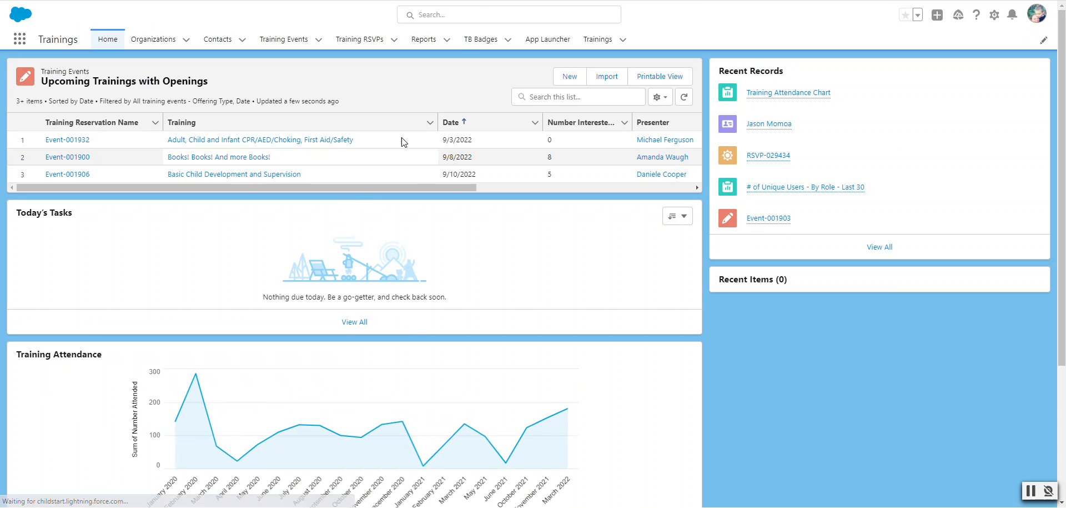
- Search the trainee's first name globally and open their contact record
click(470, 11)
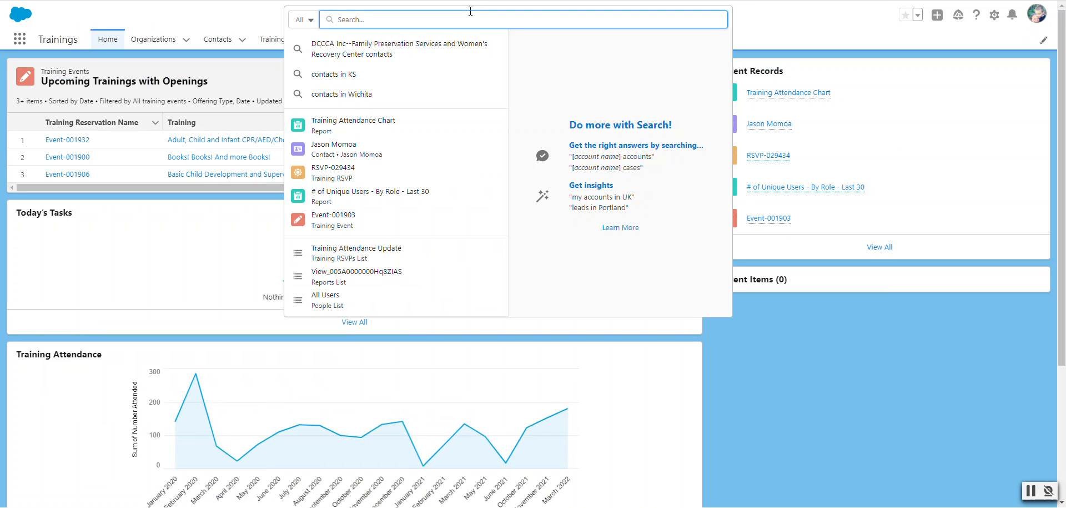
text(Jason)
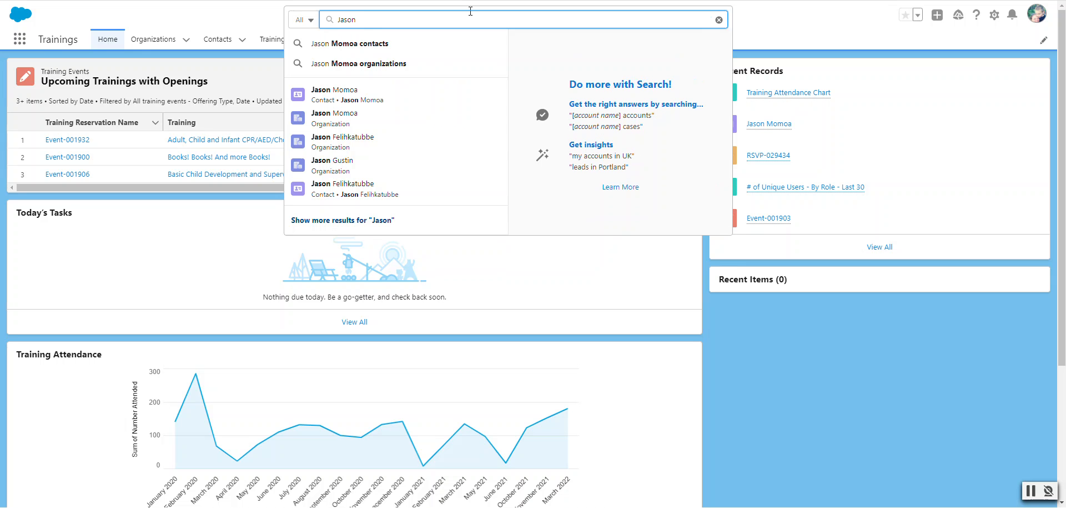
click(375, 98)
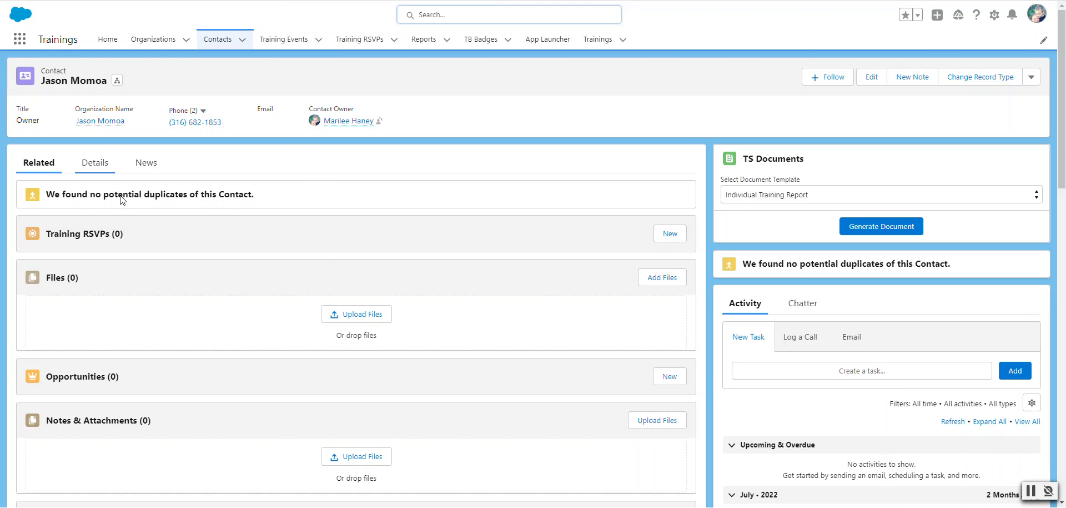
- Begin a new Training RSVP from the contact's Training RSVPs related list
click(96, 164)
click(50, 168)
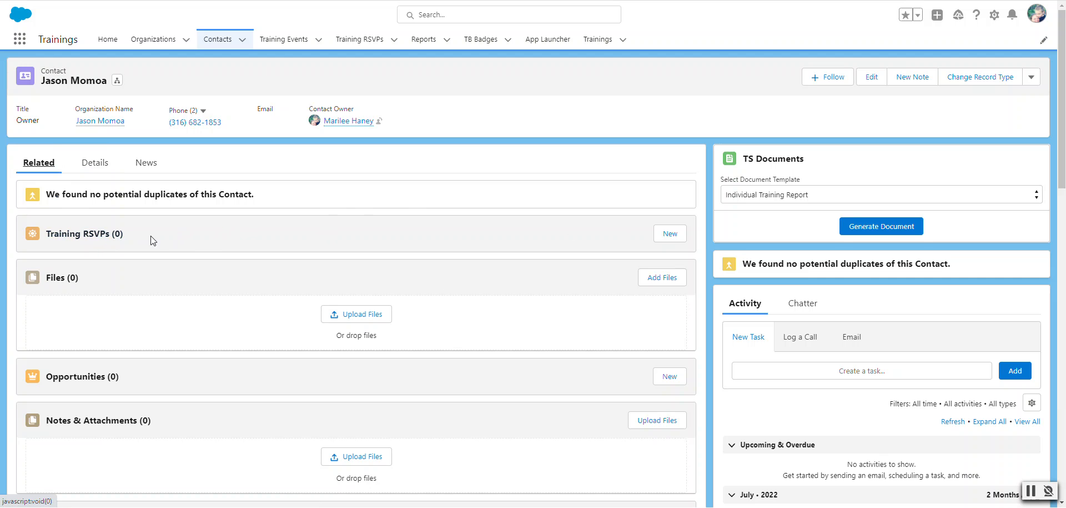
click(674, 235)
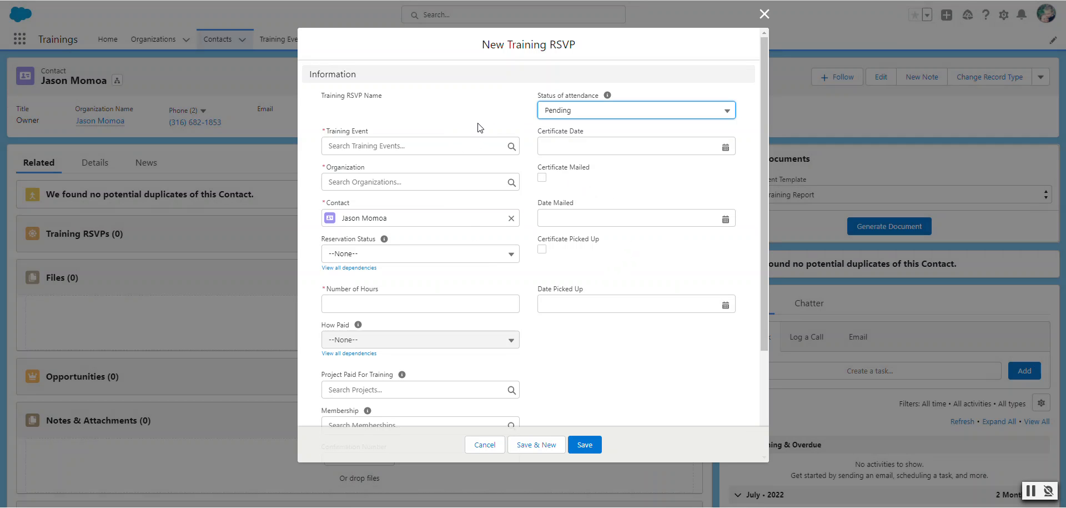
- Set Training Event to Event-001903 and Organization to the organization named after the contact
click(368, 145)
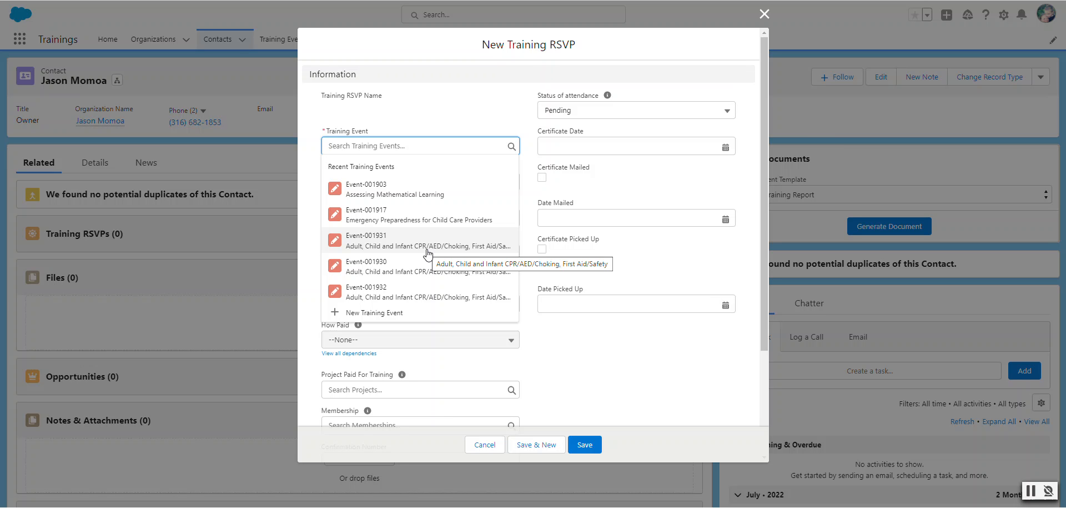
click(427, 195)
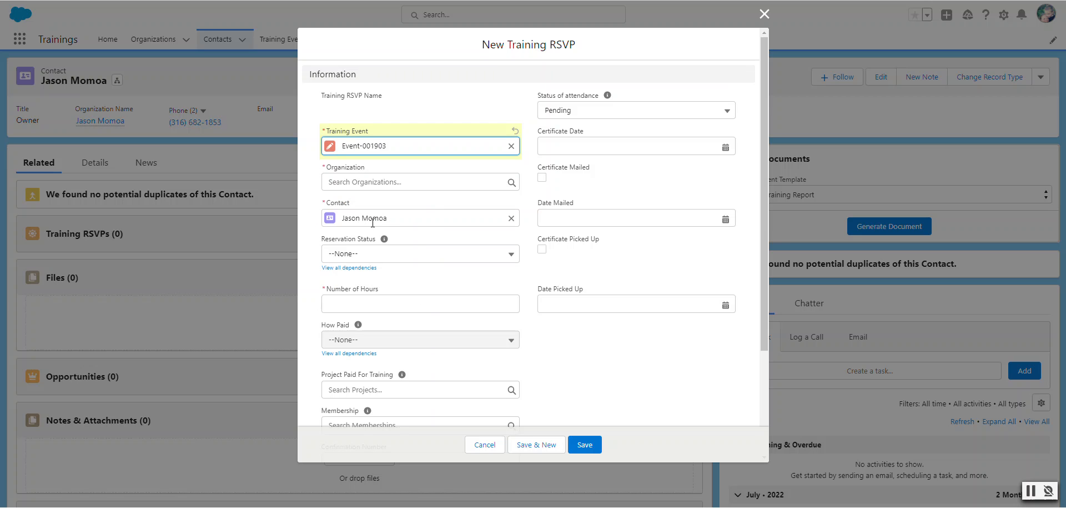
click(374, 181)
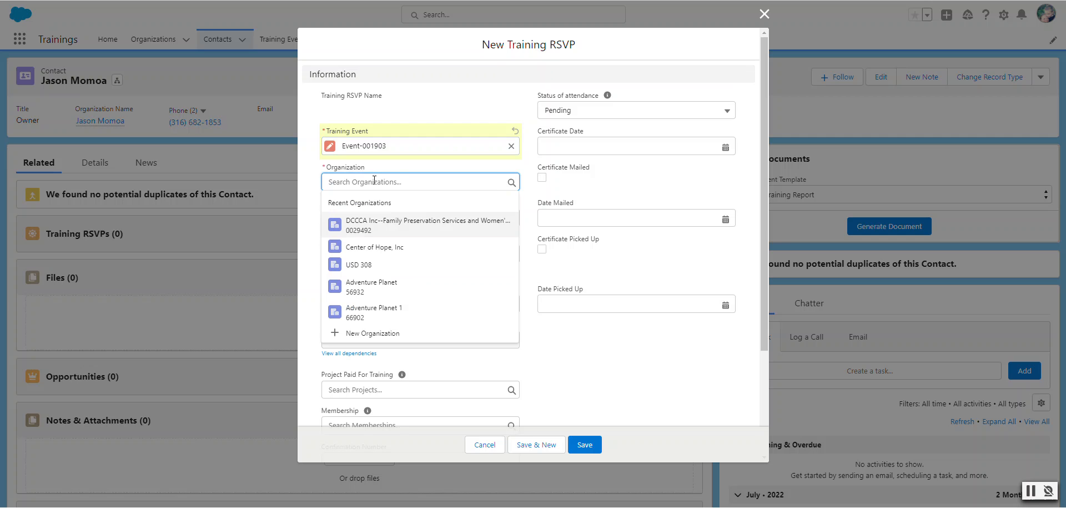
text(Jason)
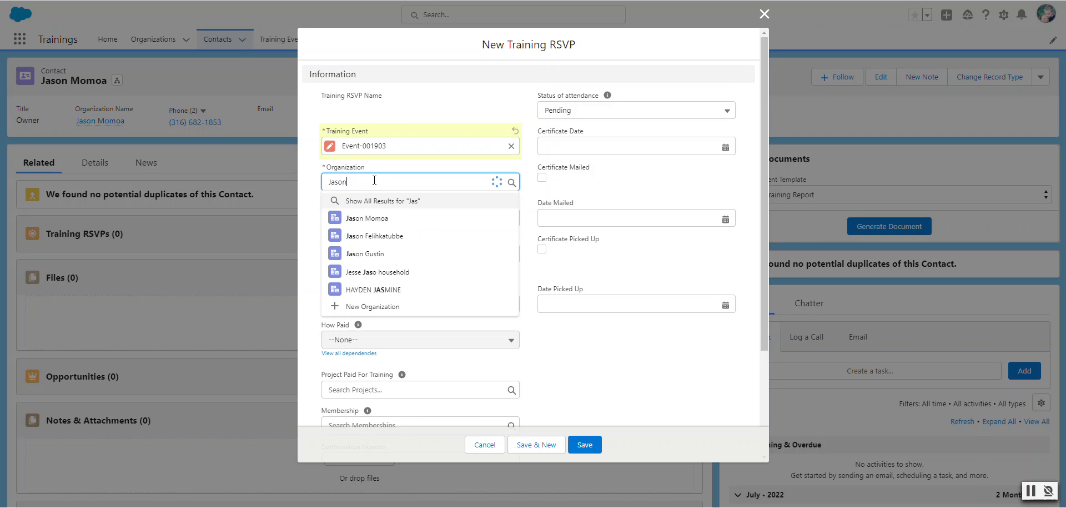
click(384, 219)
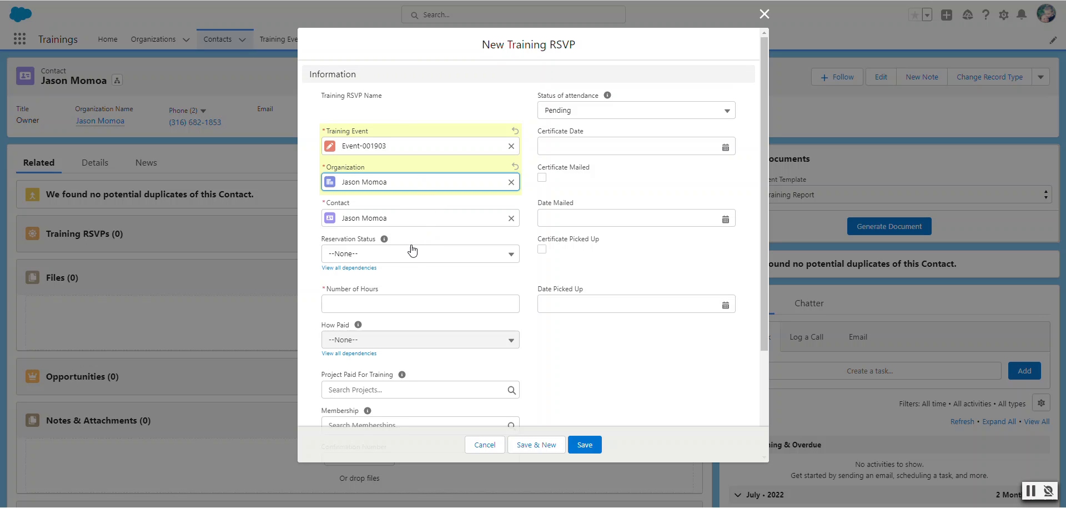
- Choose Paid from the Reservation Status picklist
mouse_move(388, 240)
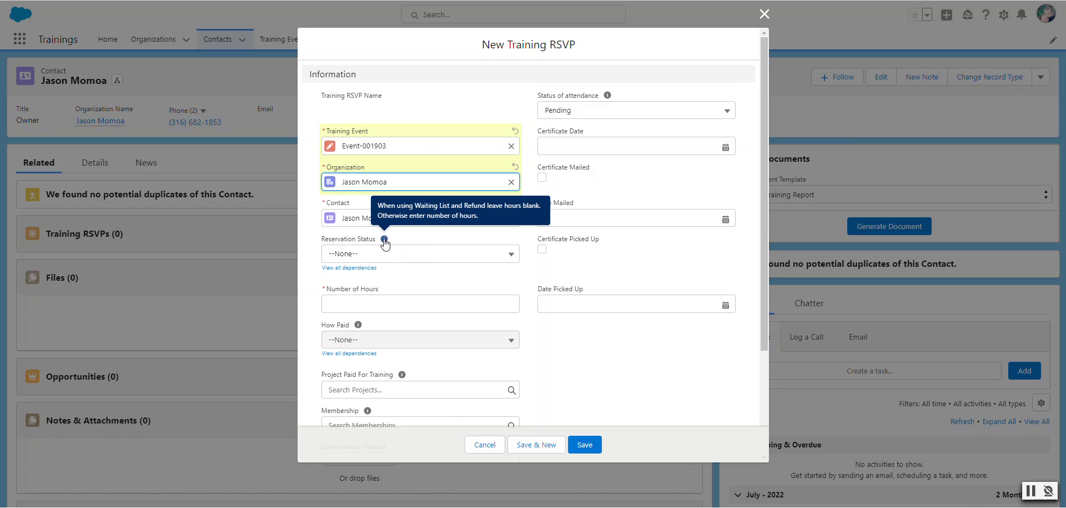
click(428, 256)
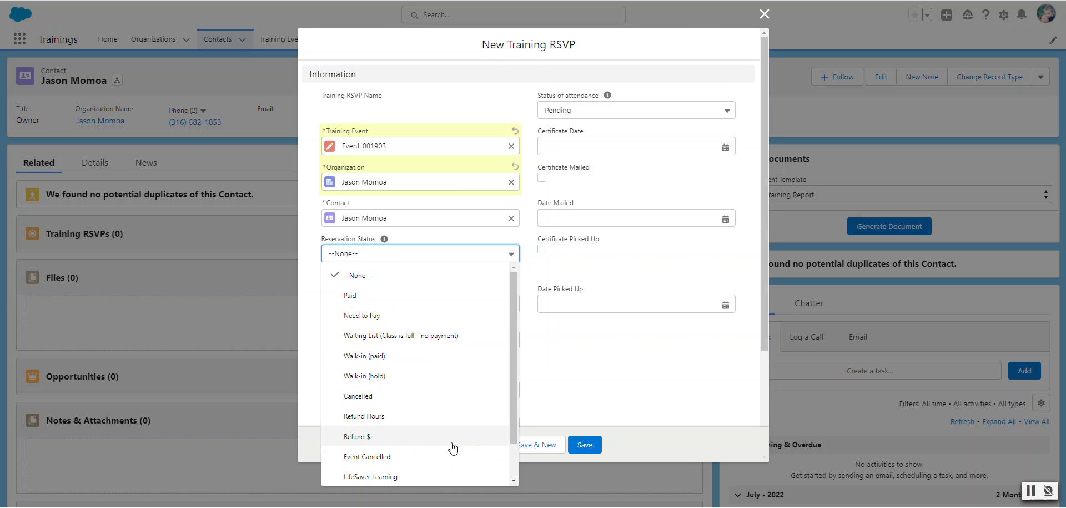
scroll(514, 418, down, 2)
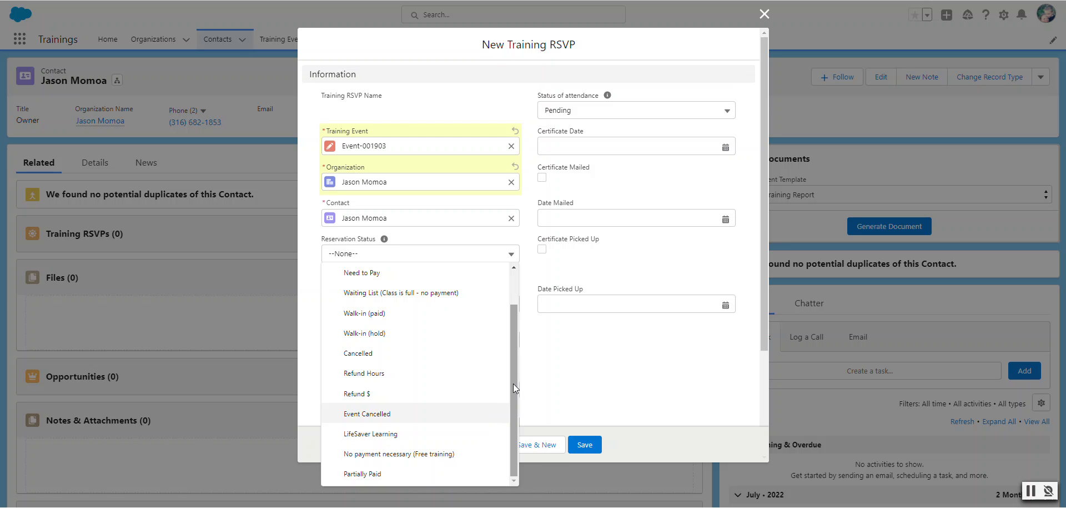
drag(513, 383, 509, 322)
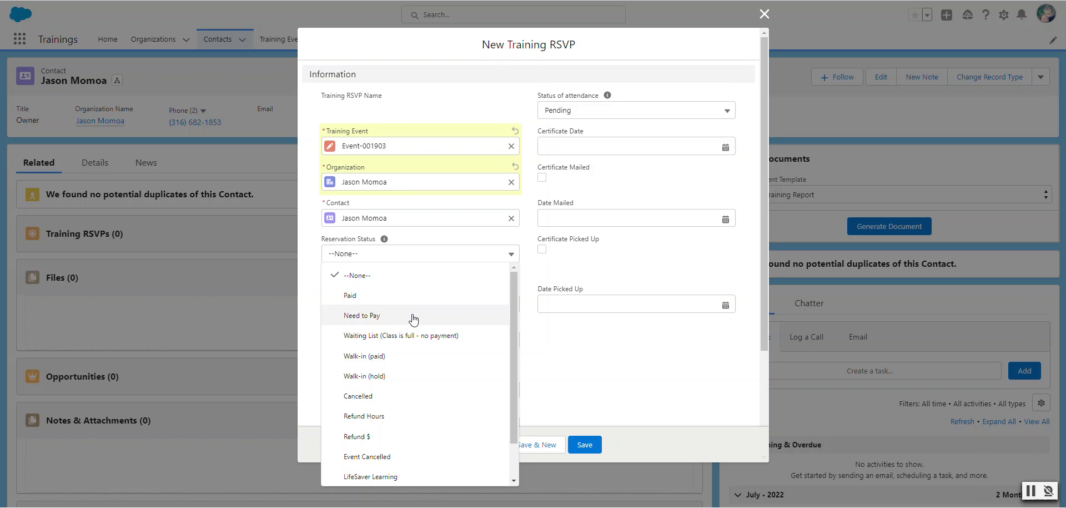
click(360, 298)
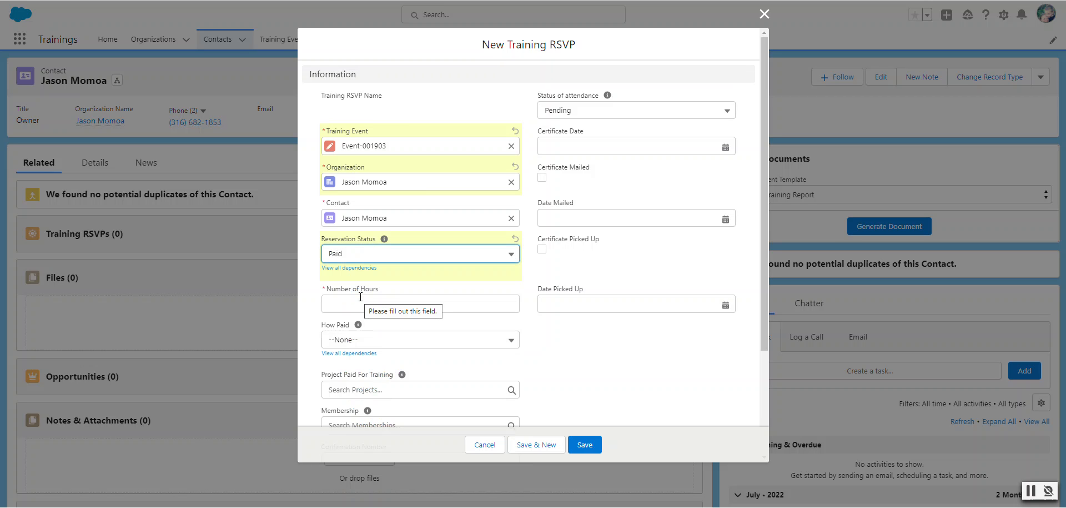
- Enter 2 in the Number of Hours field
click(359, 307)
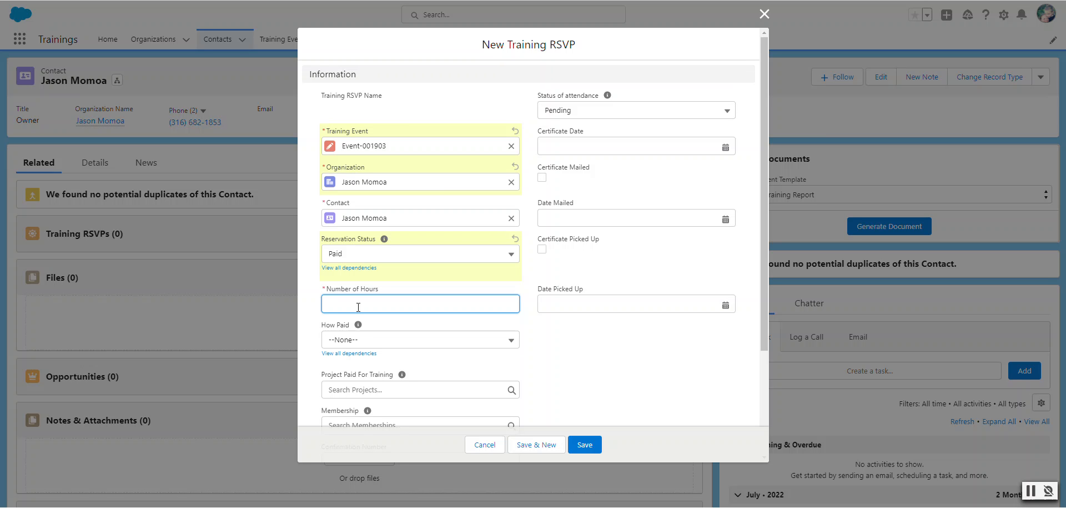
text(2)
click(481, 341)
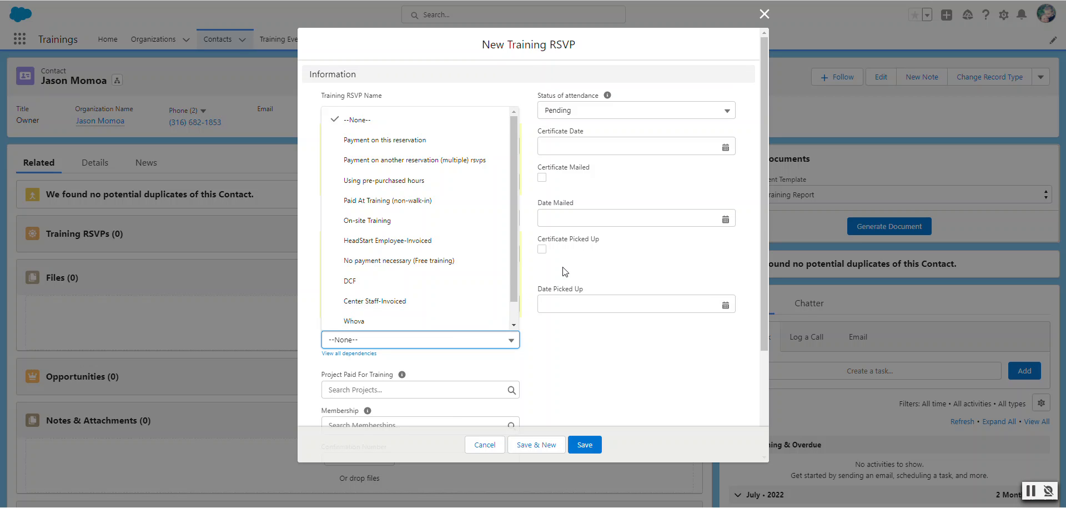
- Open the How Paid picklist and browse its payment options, leaving it at --None--
drag(513, 268, 517, 304)
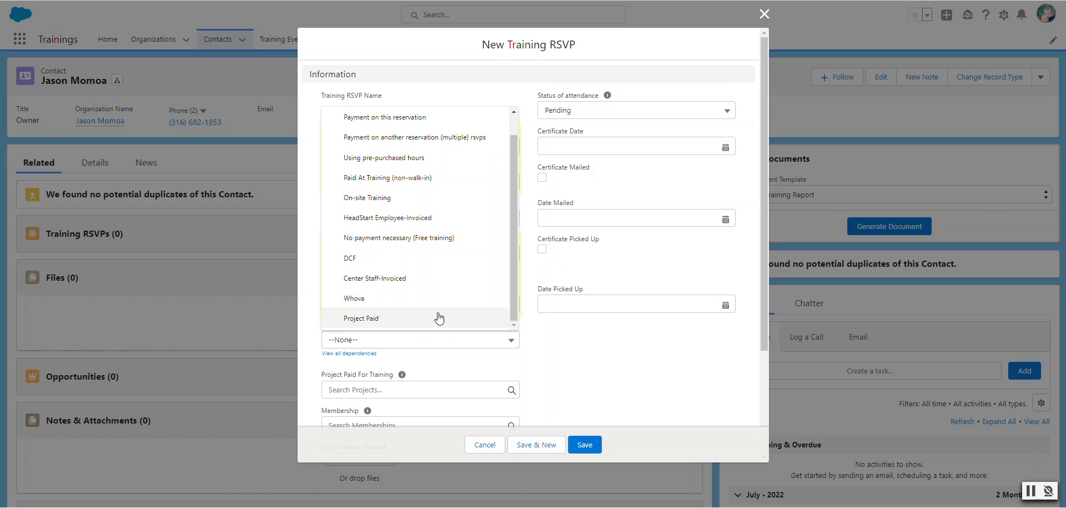
click(565, 262)
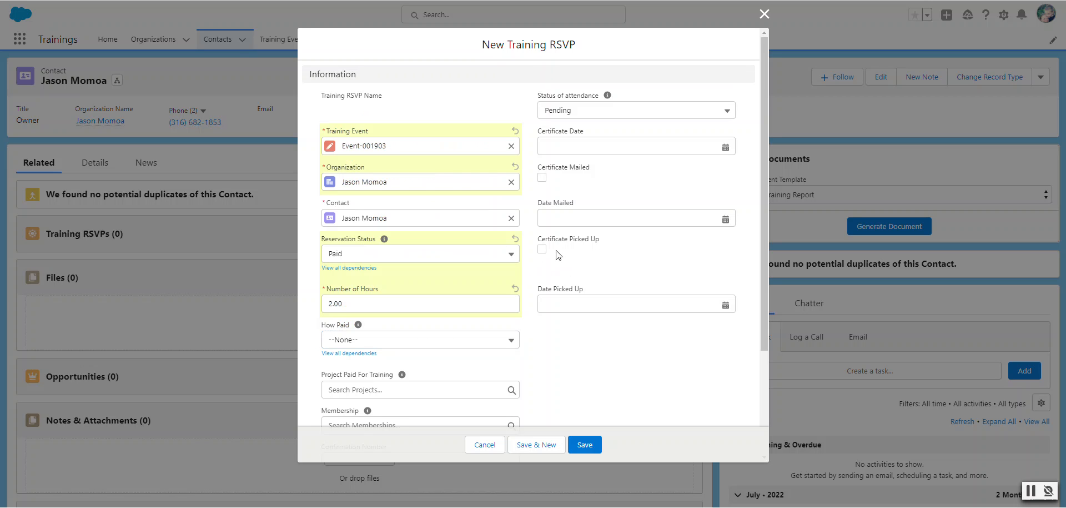
click(510, 344)
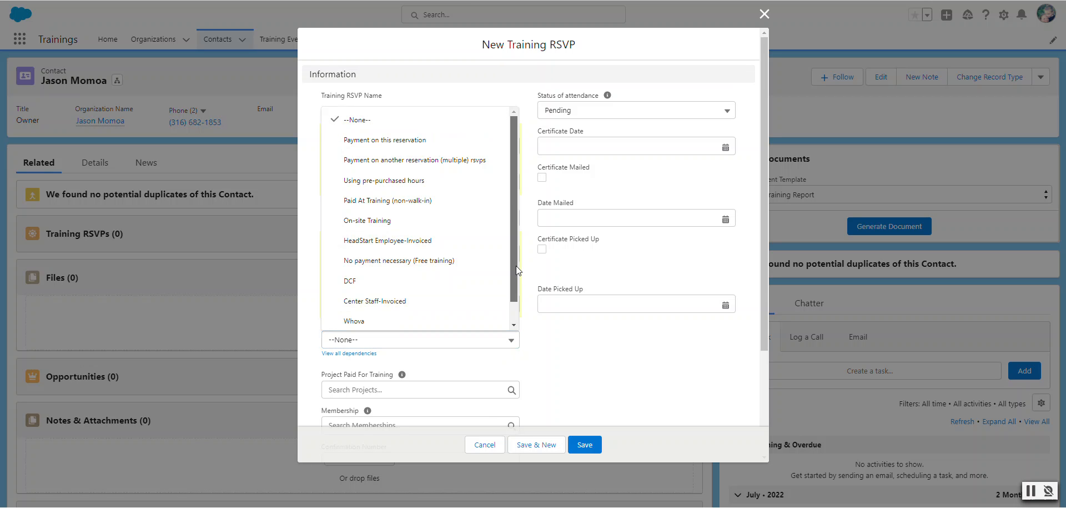
click(385, 87)
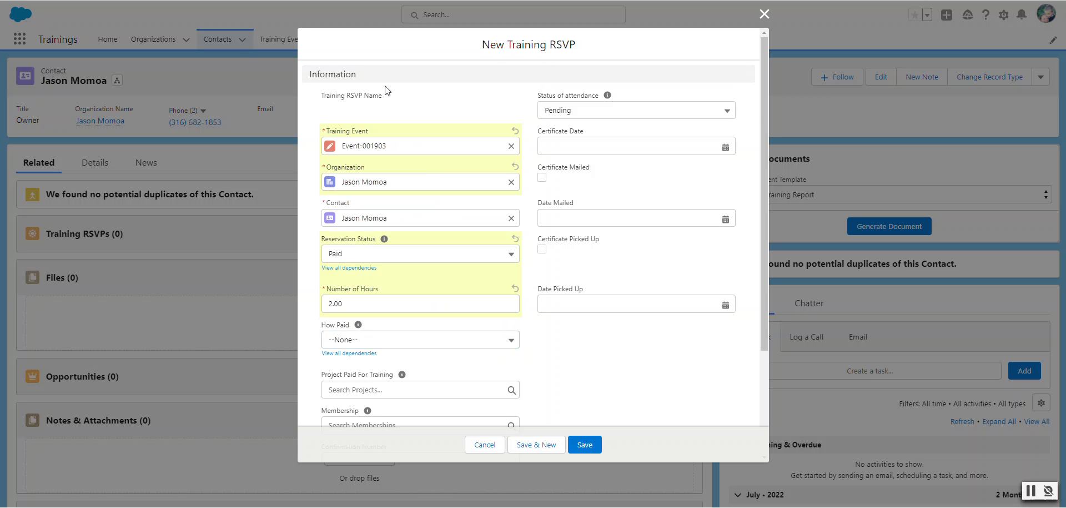
click(504, 340)
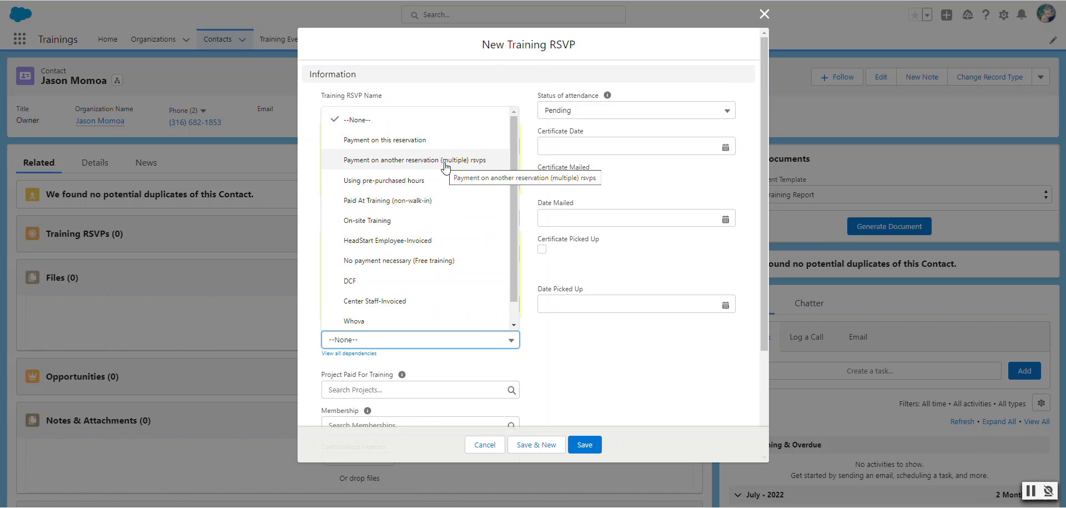
scroll(450, 228, down, 1)
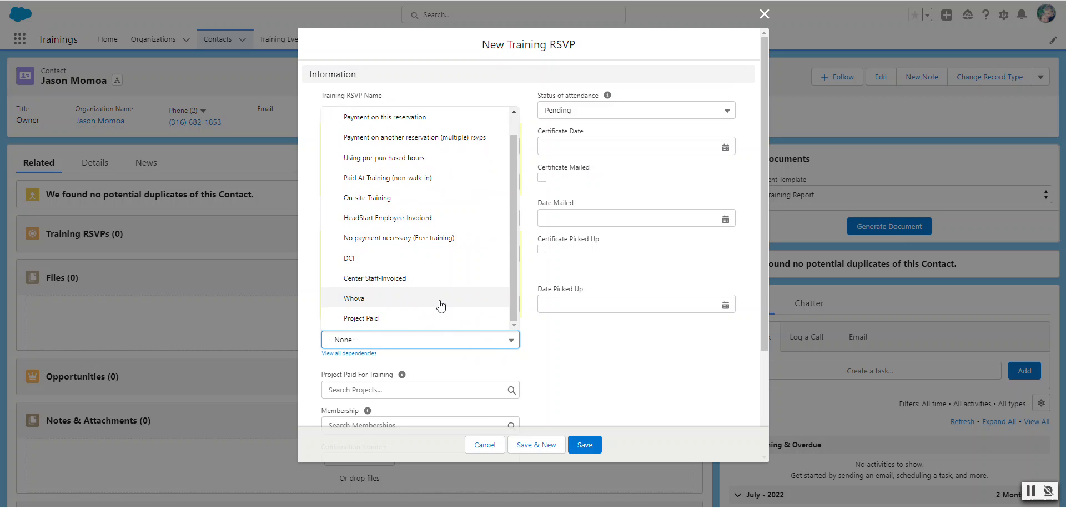
scroll(514, 234, up, 1)
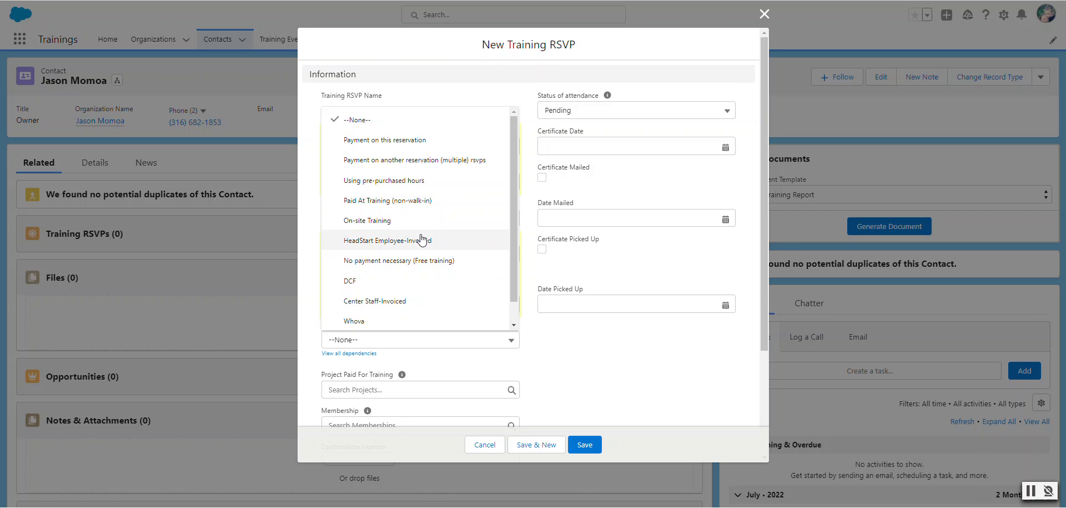
- Select 'Project Paid' in the How Paid picklist
scroll(421, 252, down, 1)
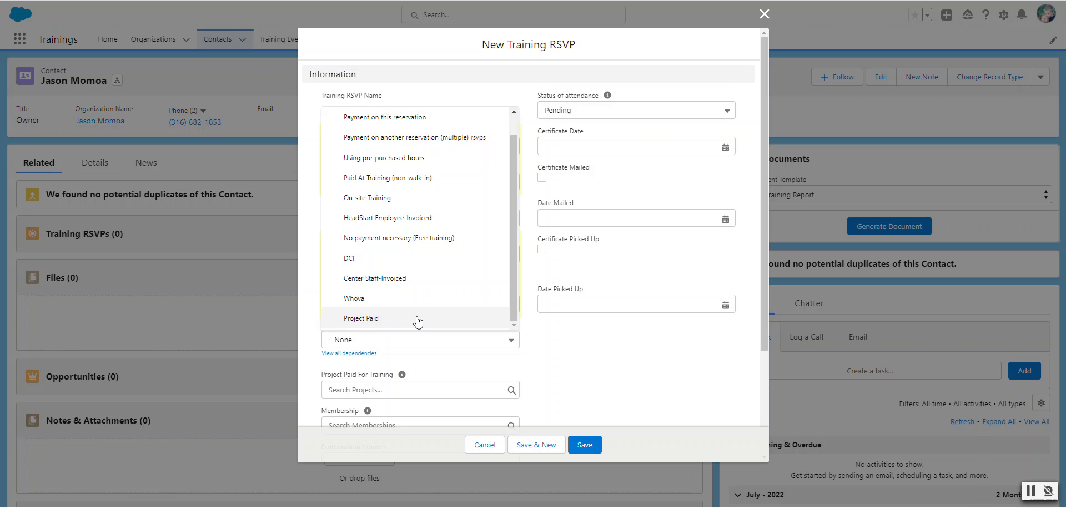
scroll(418, 322, up, 1)
scroll(416, 322, down, 1)
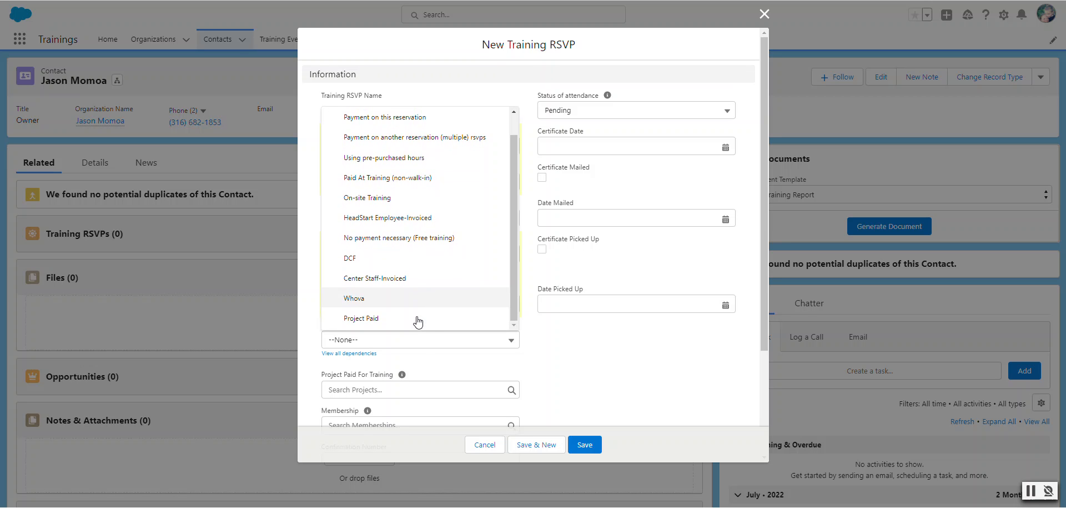
click(361, 317)
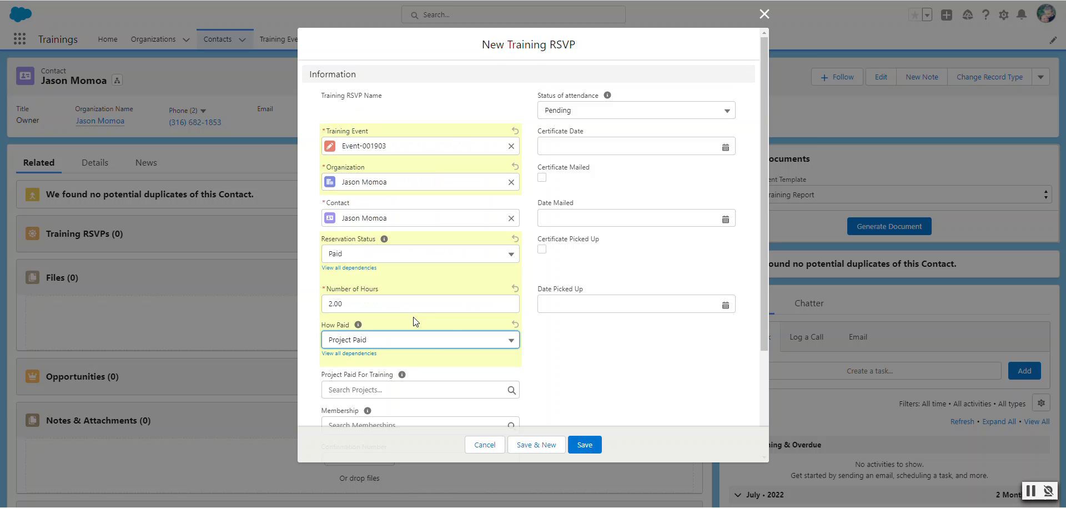
scroll(496, 353, down, 3)
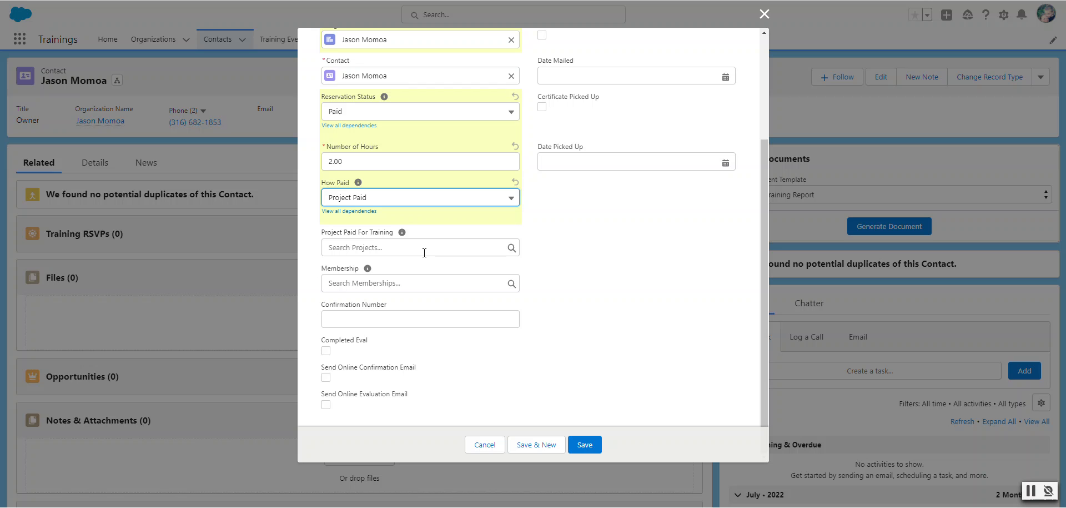
- Set Project Paid For Training to Quality Beginnings (QBR) from Recent Projects
mouse_move(401, 233)
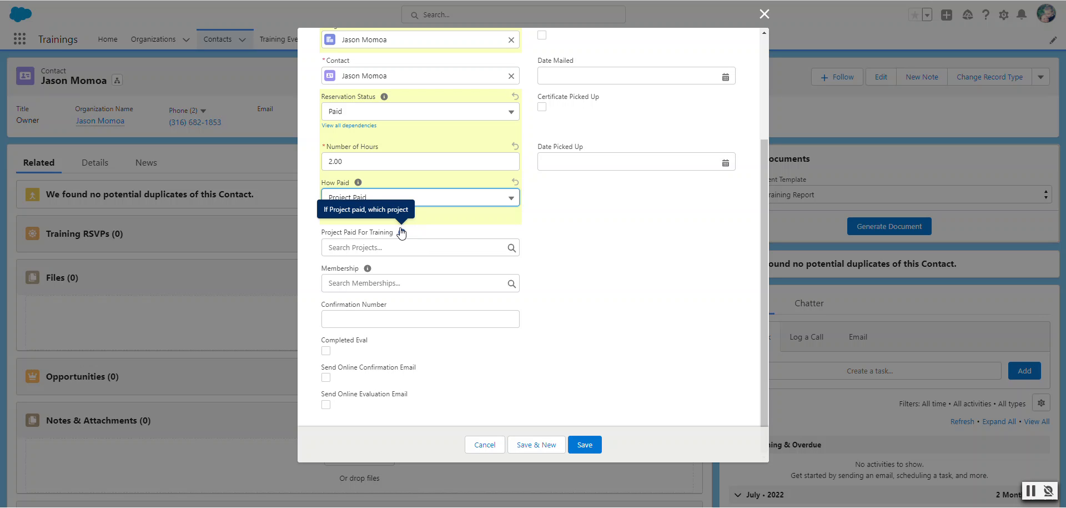
click(399, 250)
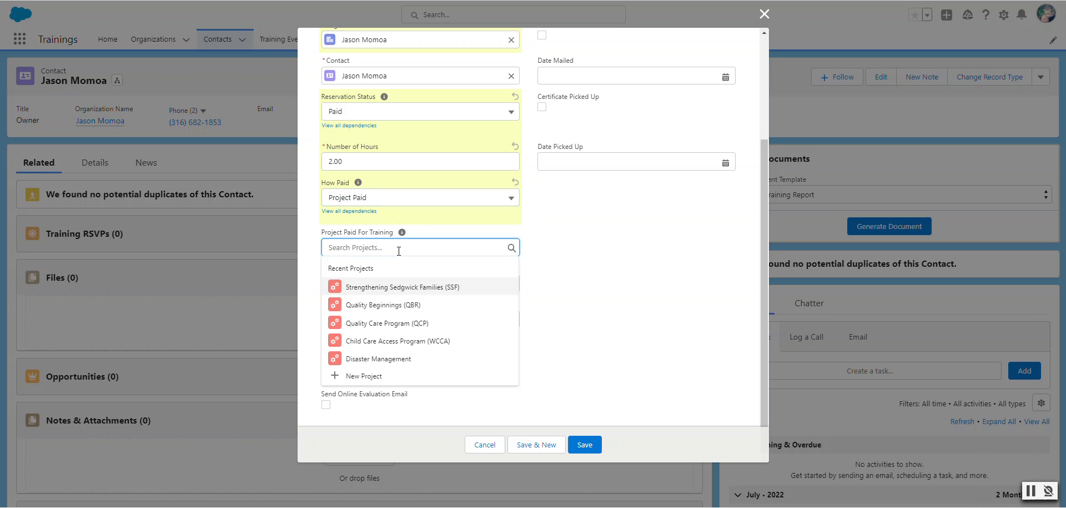
click(402, 309)
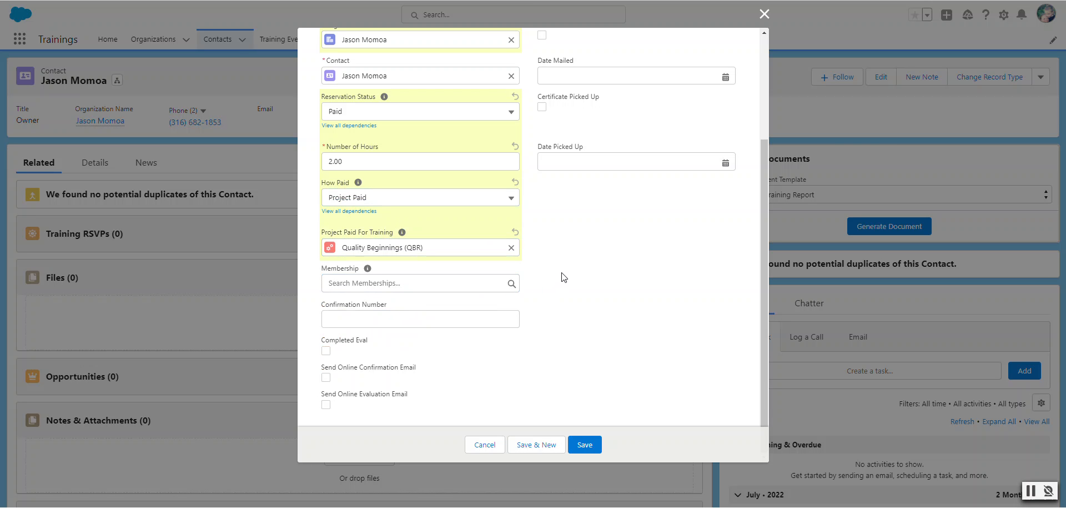
click(411, 284)
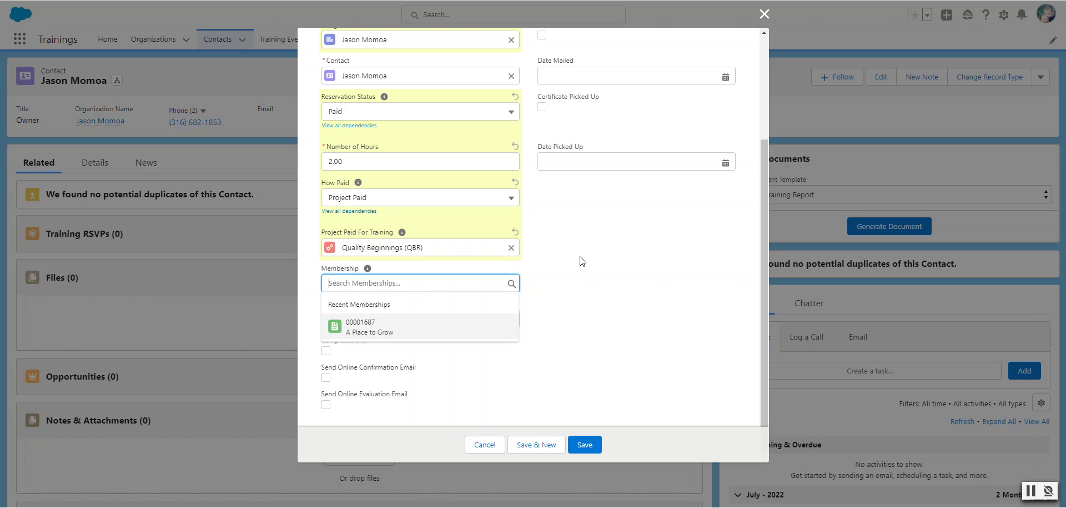
click(597, 272)
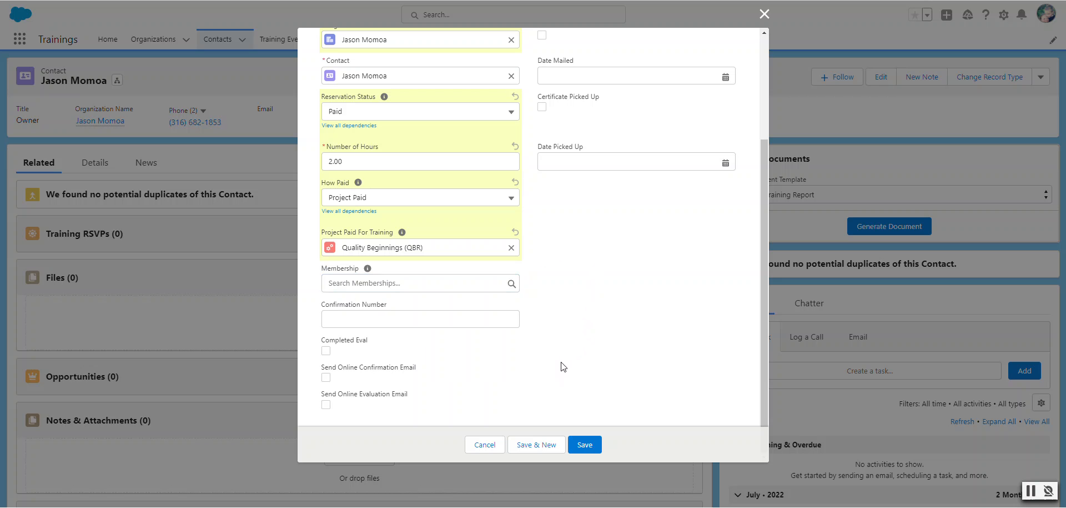
scroll(528, 345, up, 3)
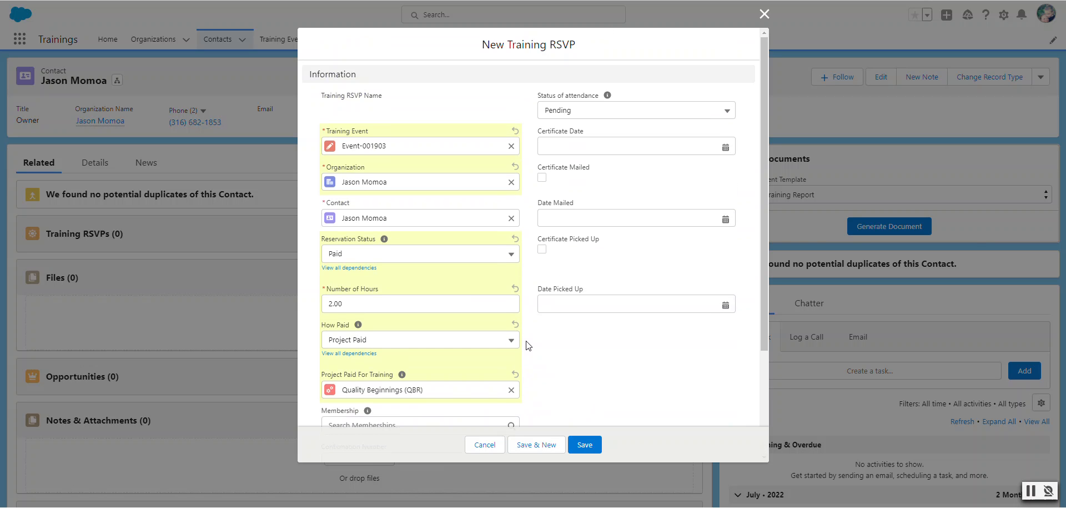
- Save the new Training RSVP for Event-001903 with 2 hours, Project Paid
scroll(566, 370, down, 1)
click(586, 445)
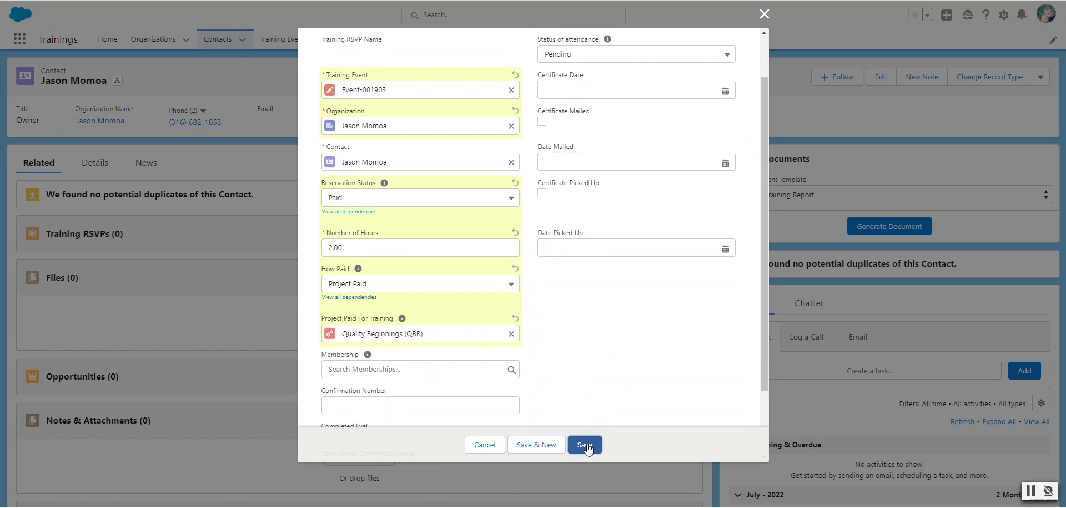